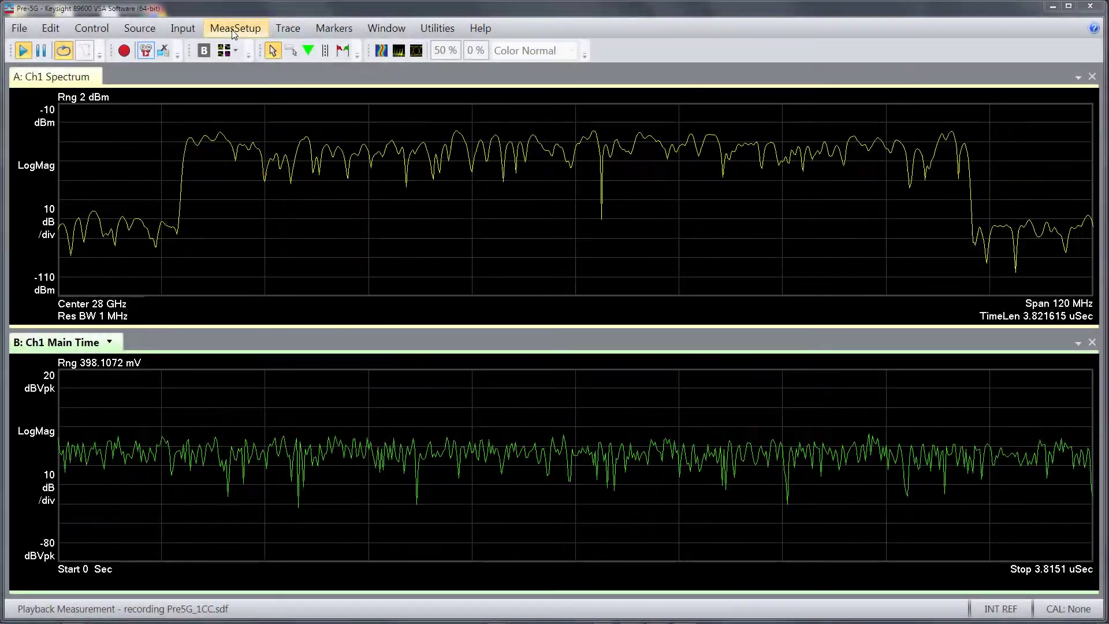
- Change the measurement type to Cellular > Pre-5G demodulation
{"action": "left_click", "coordinate": [233, 29]}
{"action": "mouse_move", "coordinate": [219, 196]}
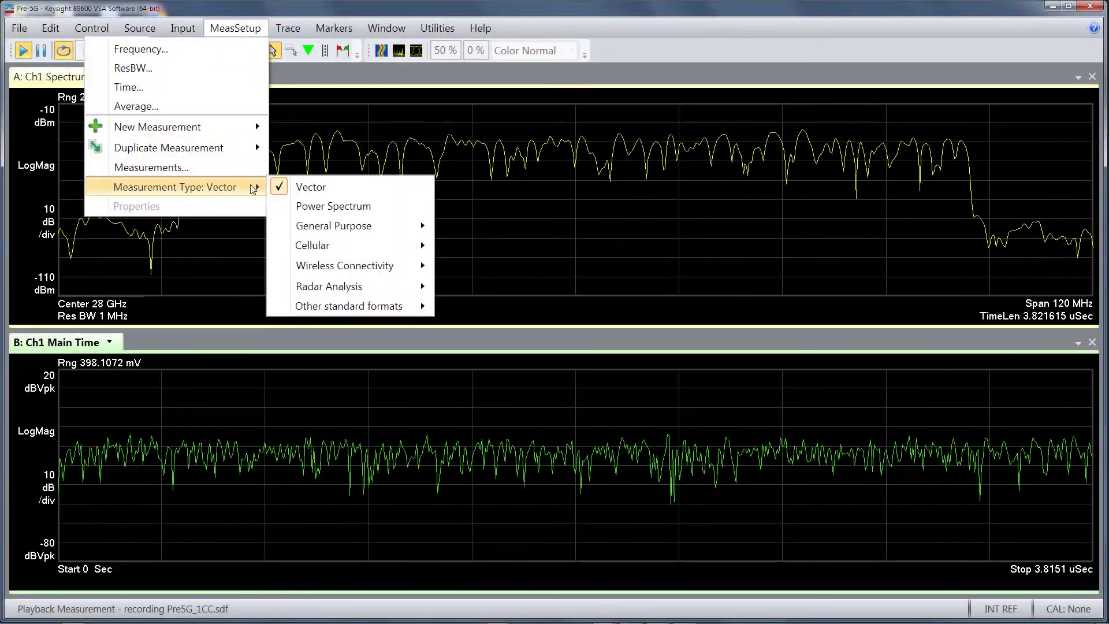
{"action": "mouse_move", "coordinate": [309, 250]}
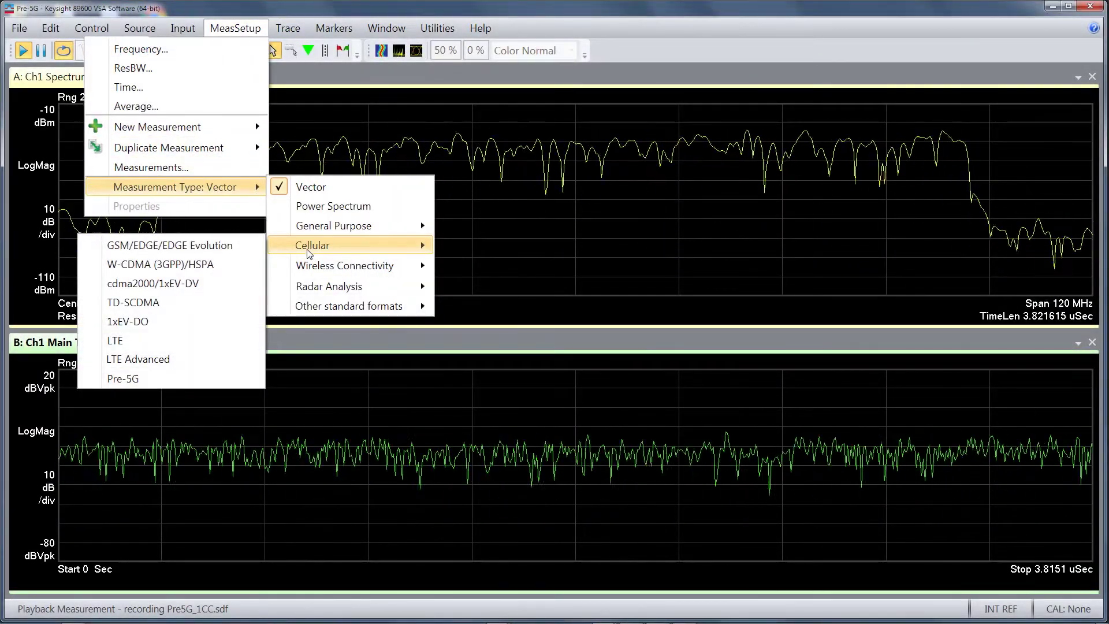
{"action": "left_click", "coordinate": [125, 382]}
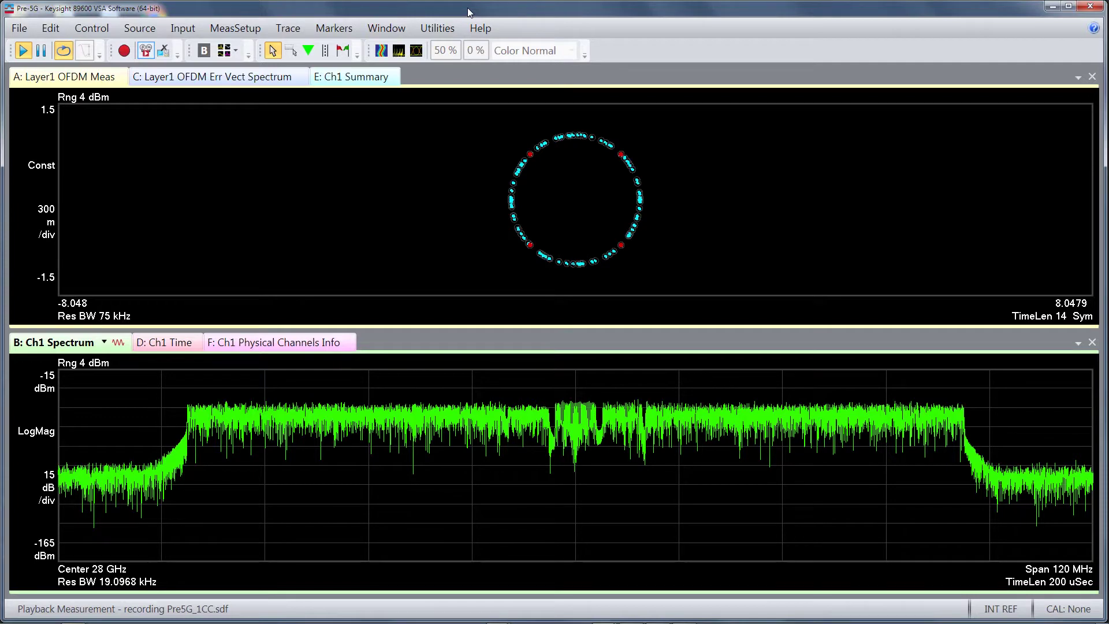
- Turn on Show OBW shading for the Ch1 Spectrum trace
{"action": "right_click", "coordinate": [174, 472]}
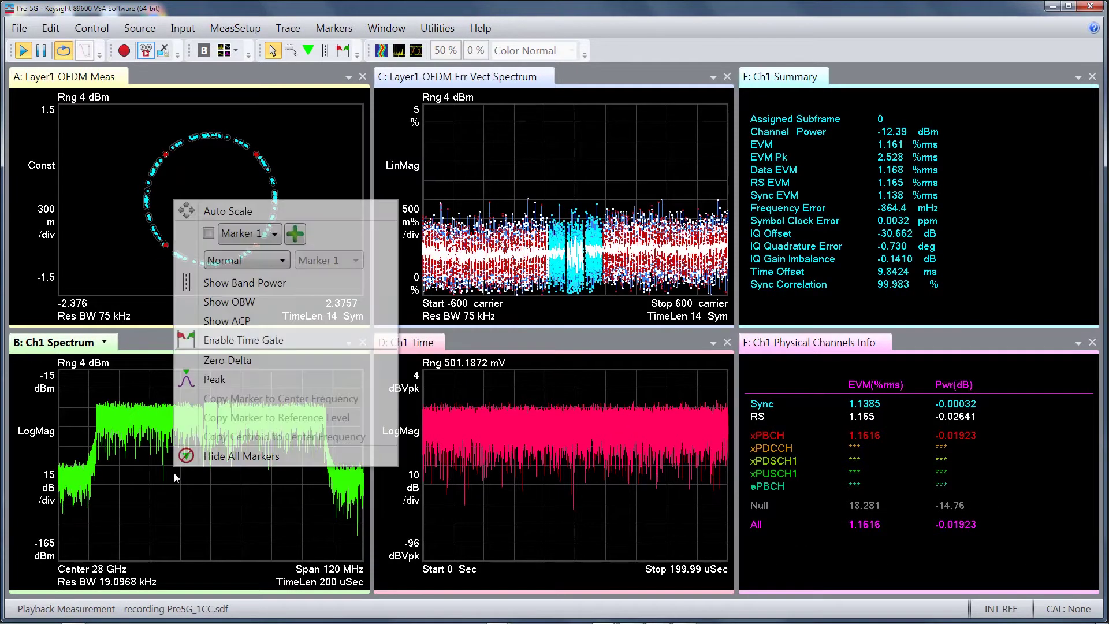
{"action": "left_click", "coordinate": [205, 303]}
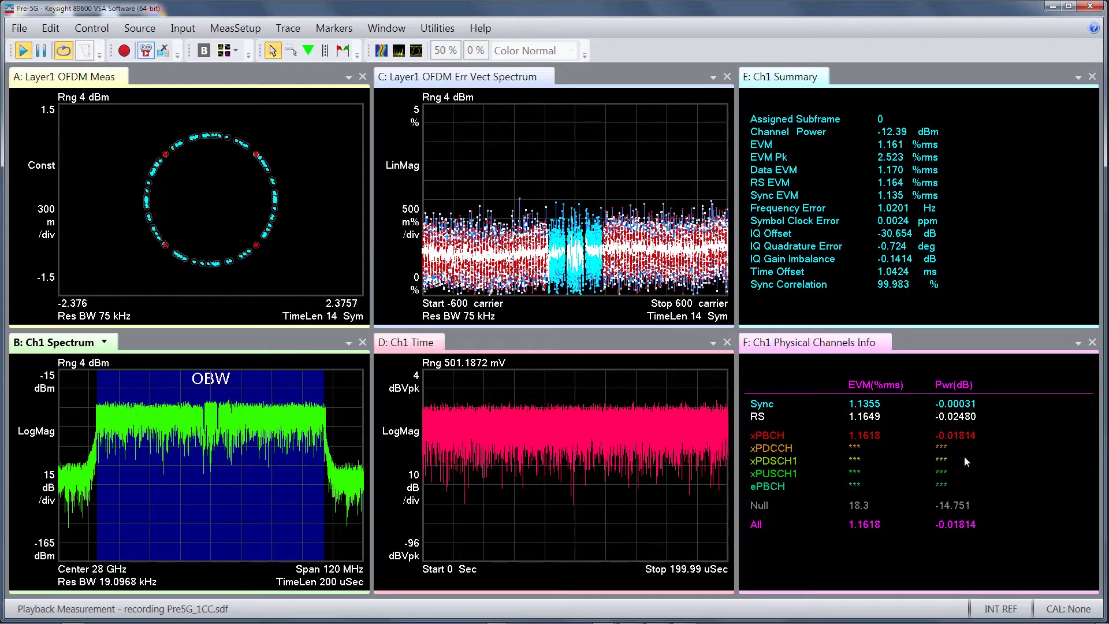
{"action": "left_click", "coordinate": [235, 28]}
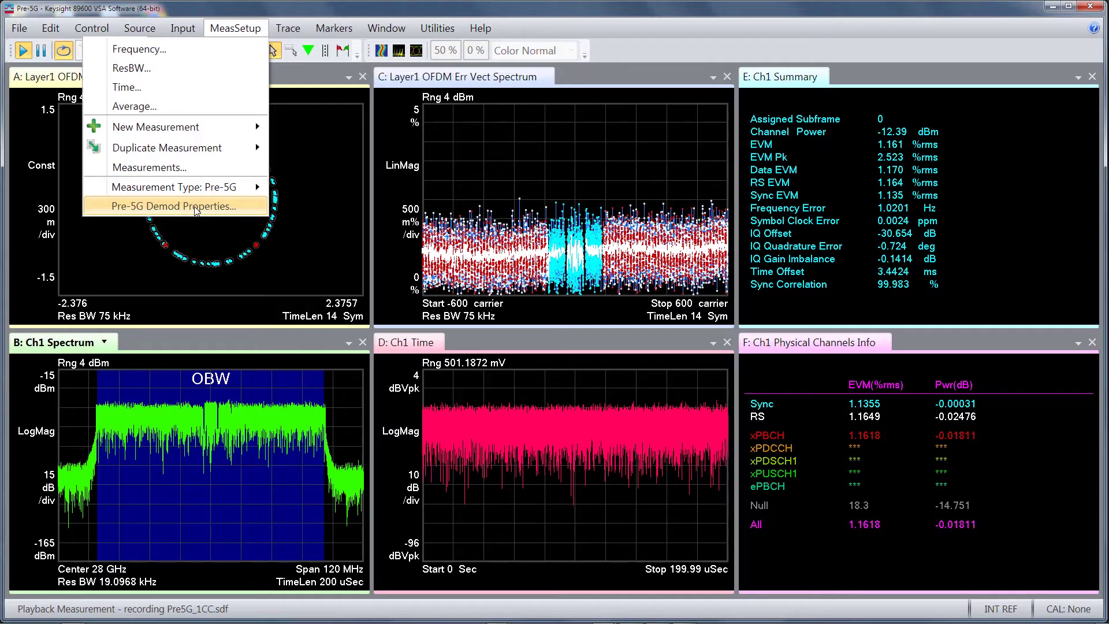
- Open Pre-5G Demod Properties and browse the available subframe configurations without adding any
{"action": "left_click", "coordinate": [194, 207]}
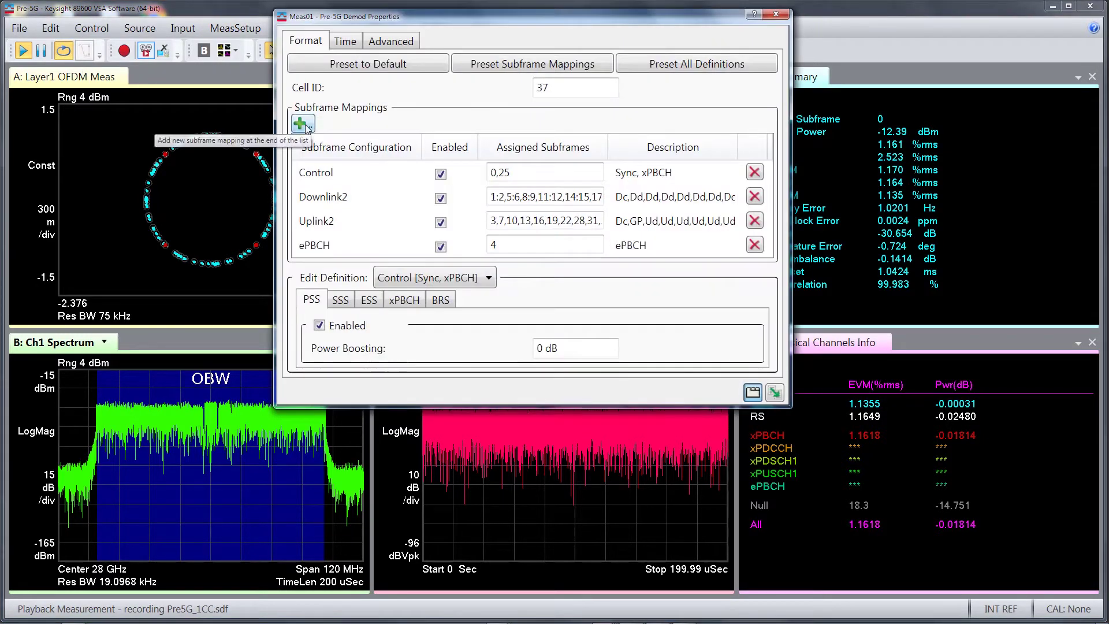
{"action": "left_click", "coordinate": [305, 125]}
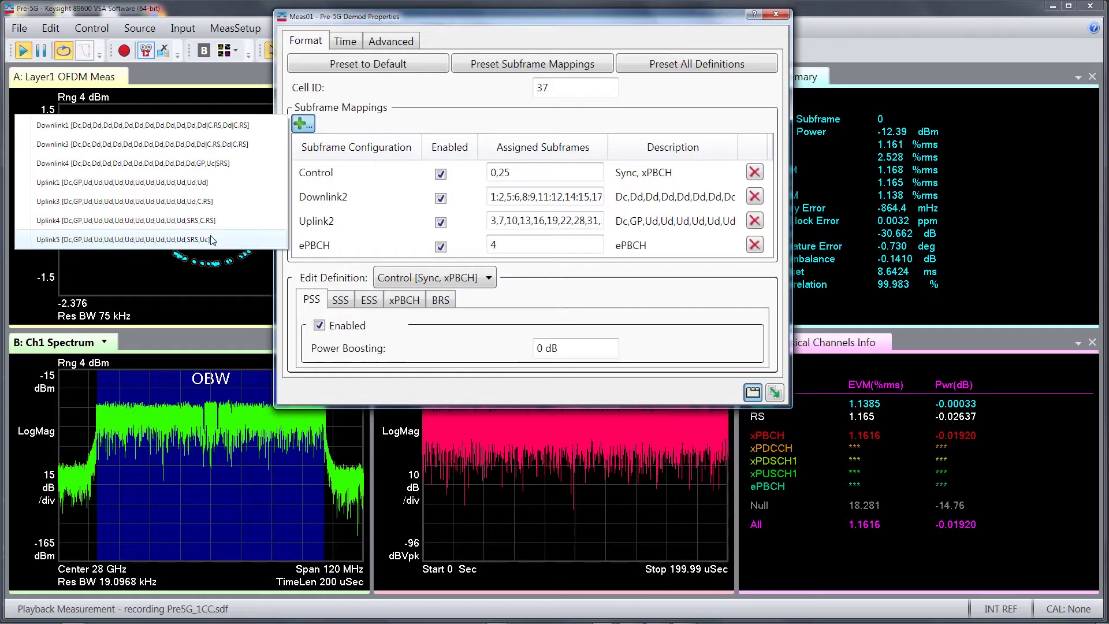
{"action": "left_click", "coordinate": [357, 174]}
- Review the Downlink2 definition's xPUCCH and xPDSCH settings, then return to the Control definition
{"action": "left_click", "coordinate": [476, 278]}
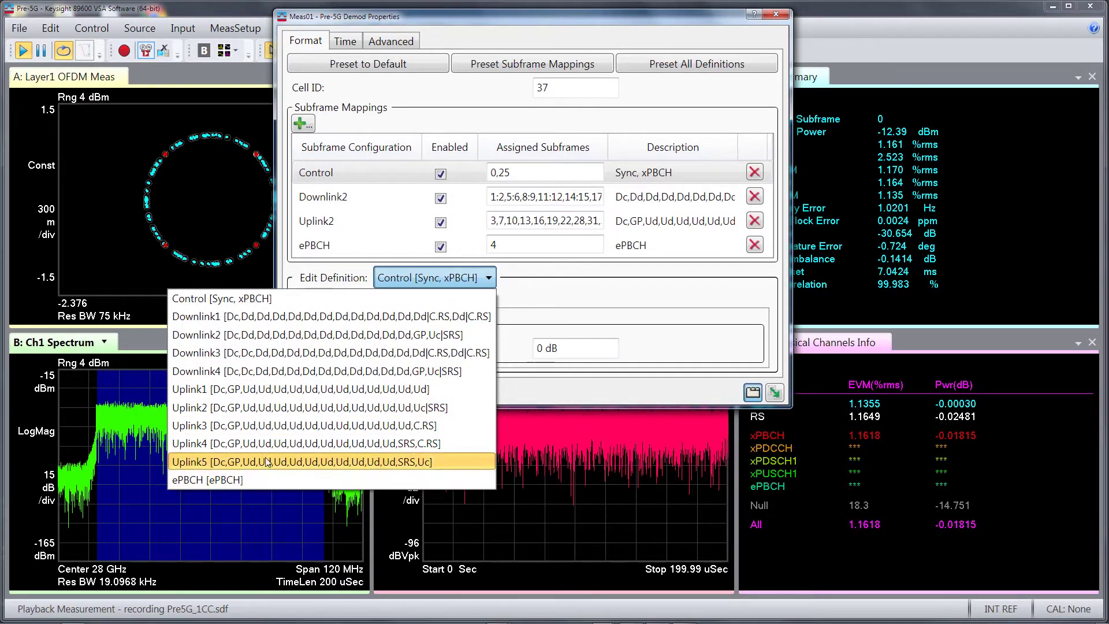
{"action": "left_click", "coordinate": [334, 199]}
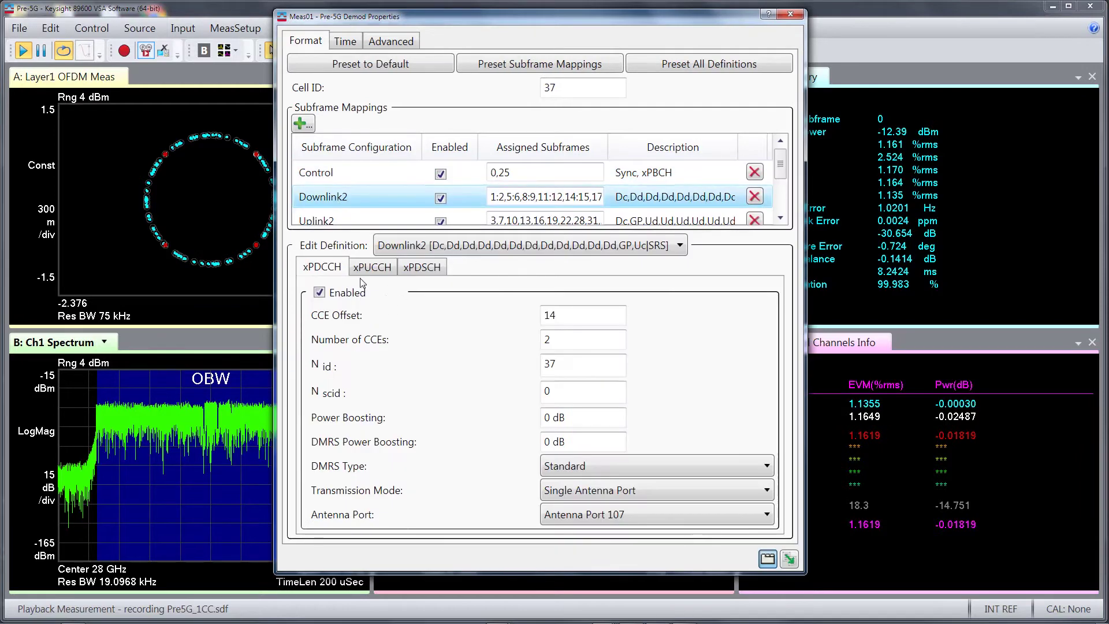
{"action": "left_click", "coordinate": [372, 268]}
{"action": "left_click", "coordinate": [414, 292]}
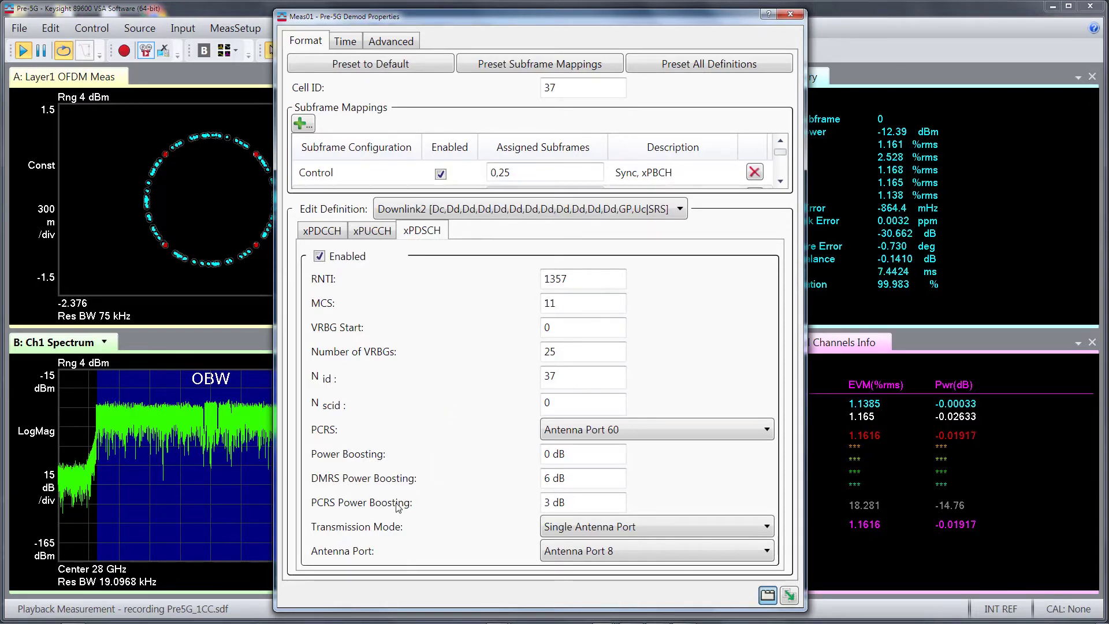
{"action": "left_click", "coordinate": [347, 176]}
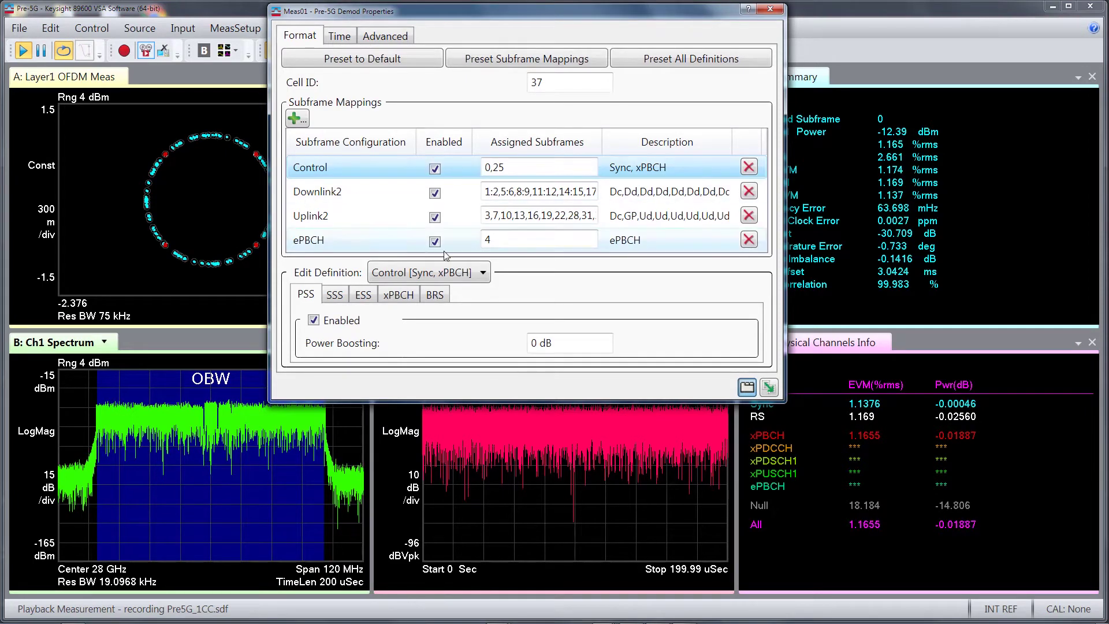
{"action": "mouse_move", "coordinate": [540, 195]}
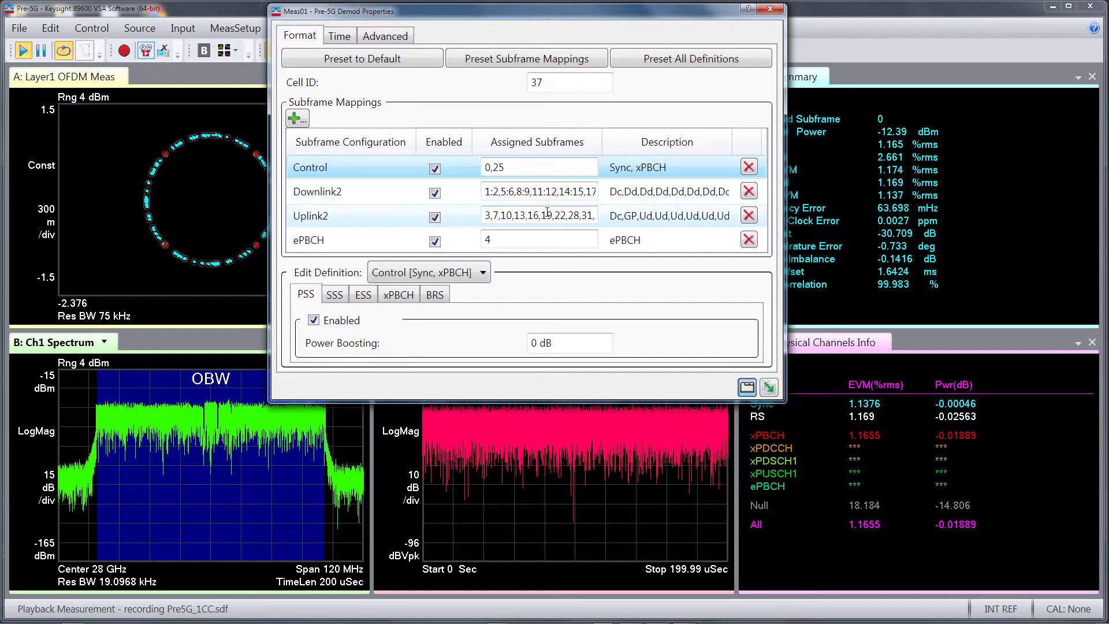
{"action": "mouse_move", "coordinate": [556, 216]}
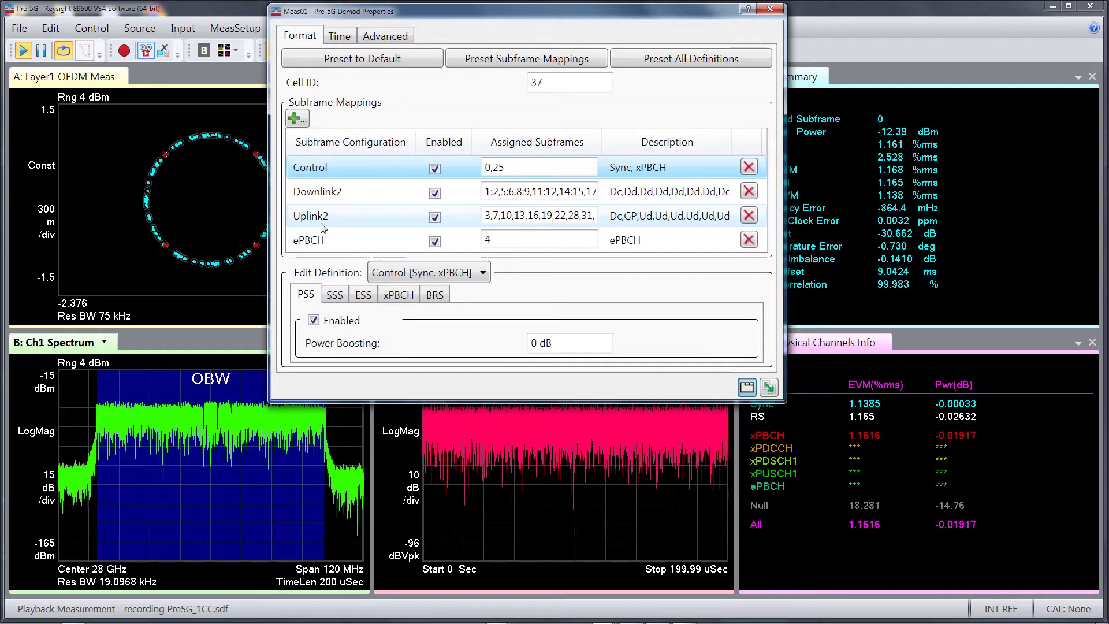
- Set the Time tab's Subframe Offset to 3 subframes and close the properties dialog
{"action": "left_click", "coordinate": [346, 37]}
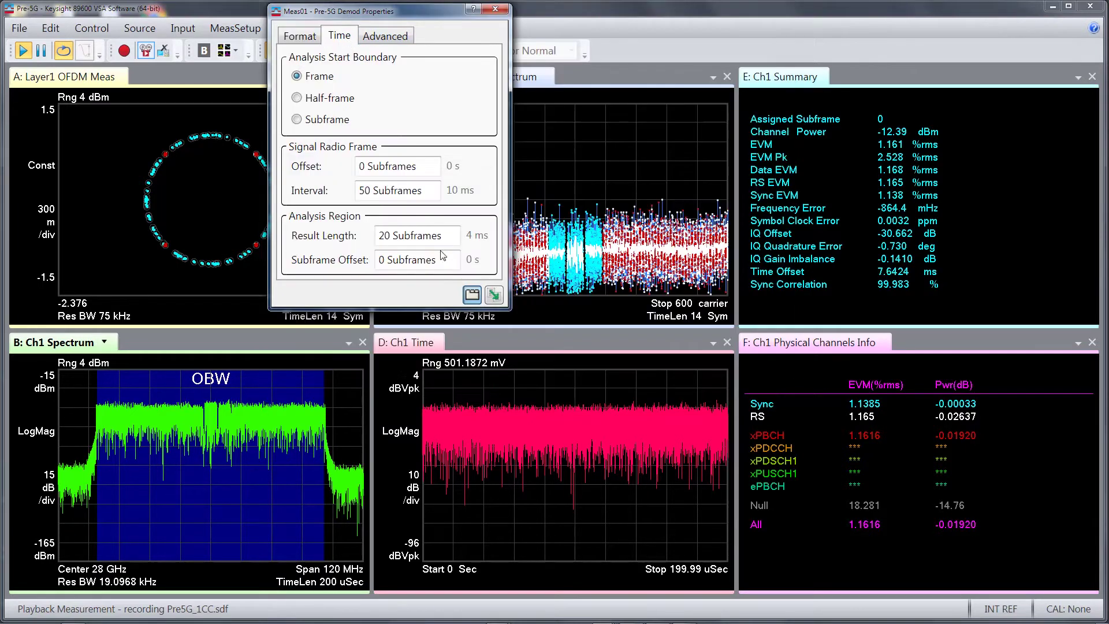
{"action": "left_click", "coordinate": [426, 263]}
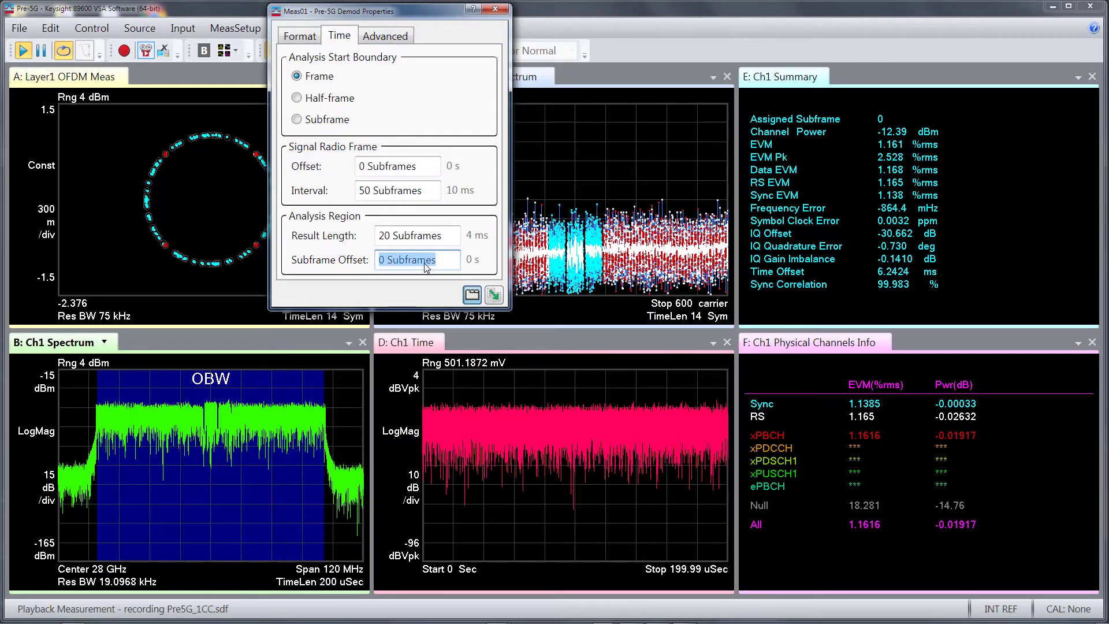
{"action": "type", "text": "1"}
{"action": "key", "text": "Return"}
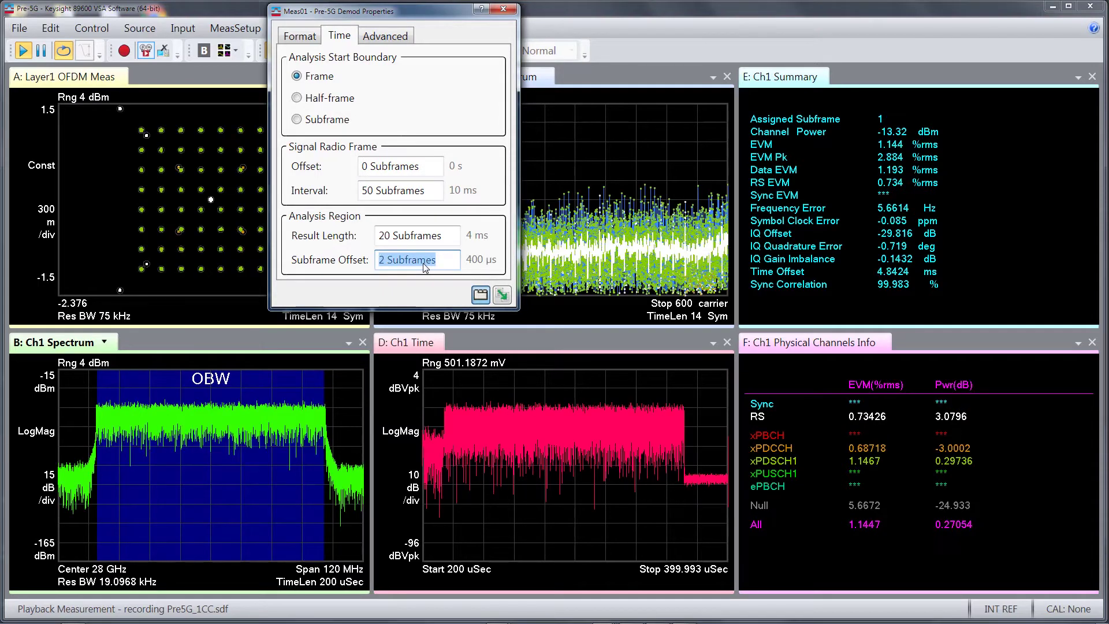
{"action": "type", "text": "3"}
{"action": "key", "text": "Return"}
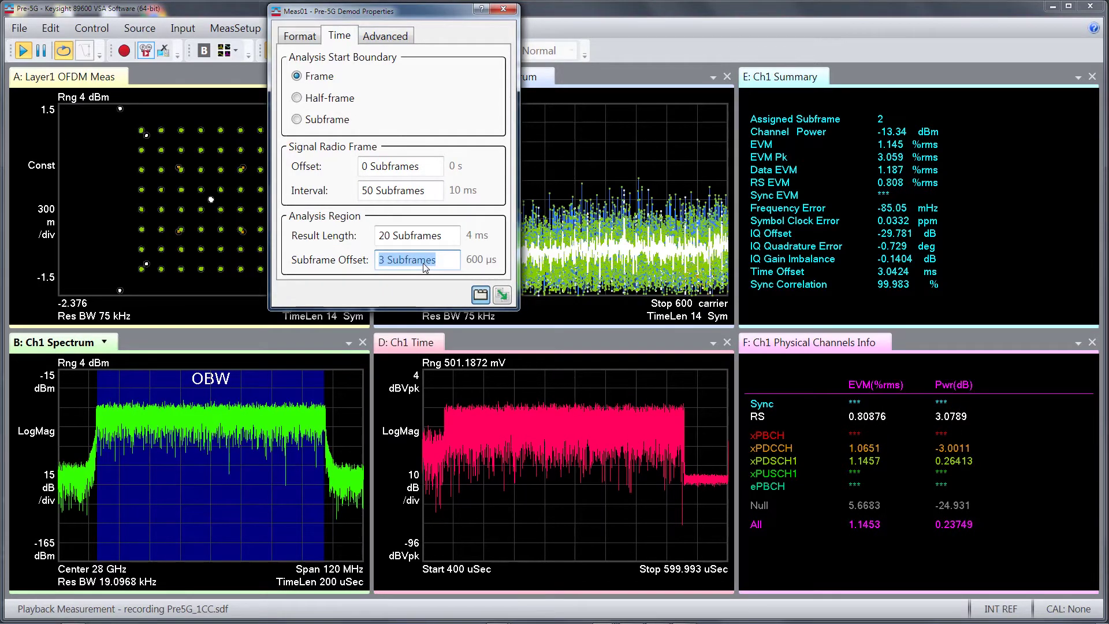
{"action": "left_click", "coordinate": [812, 81]}
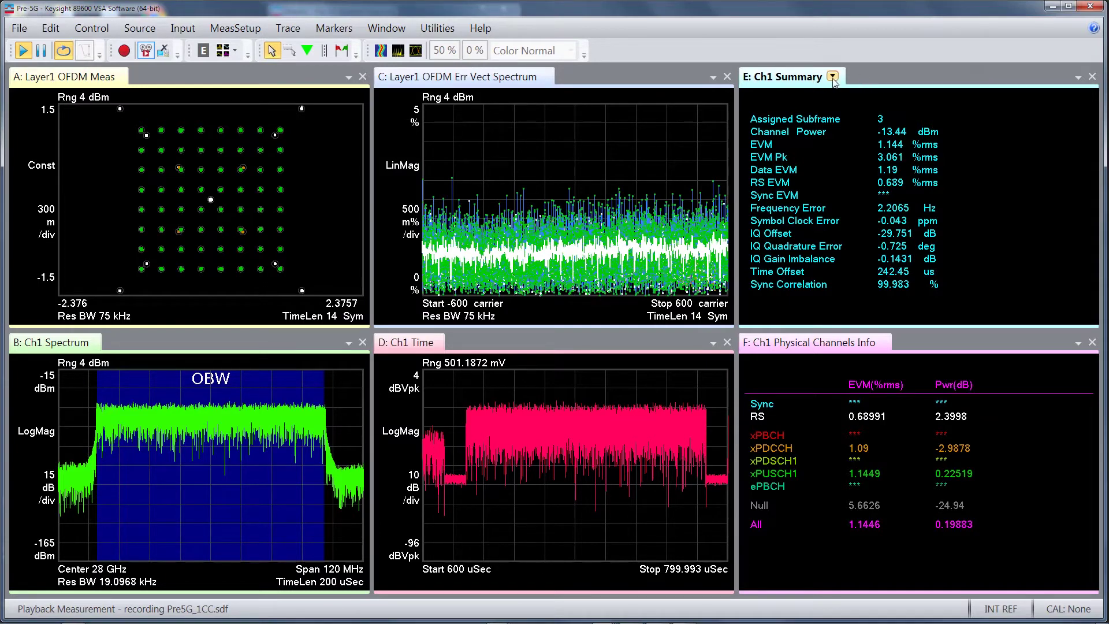
- Switch trace E's data to All Subframes
{"action": "left_click", "coordinate": [832, 76]}
{"action": "mouse_move", "coordinate": [743, 98]}
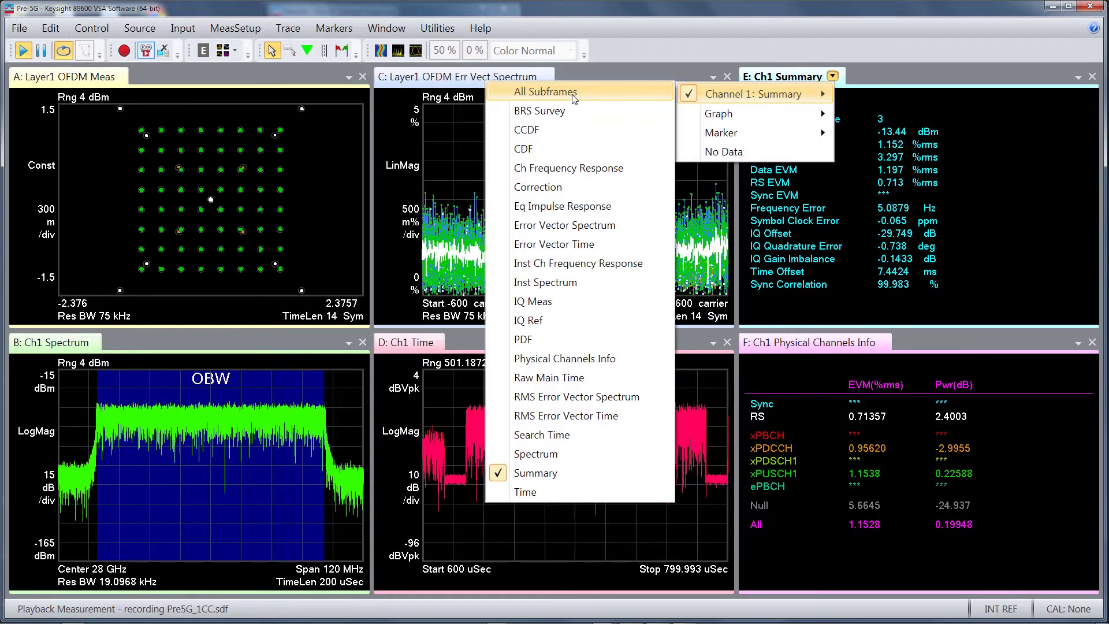
{"action": "left_click", "coordinate": [573, 92]}
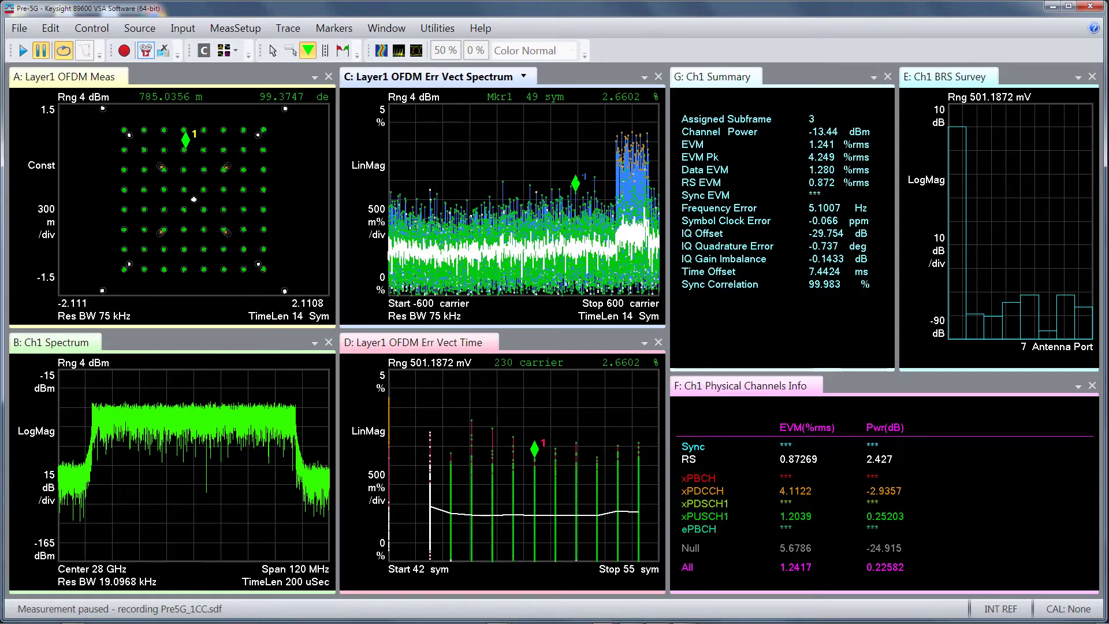
- Couple markers across all traces and move them to the peak error via the constellation's marker menu
{"action": "left_click", "coordinate": [334, 27]}
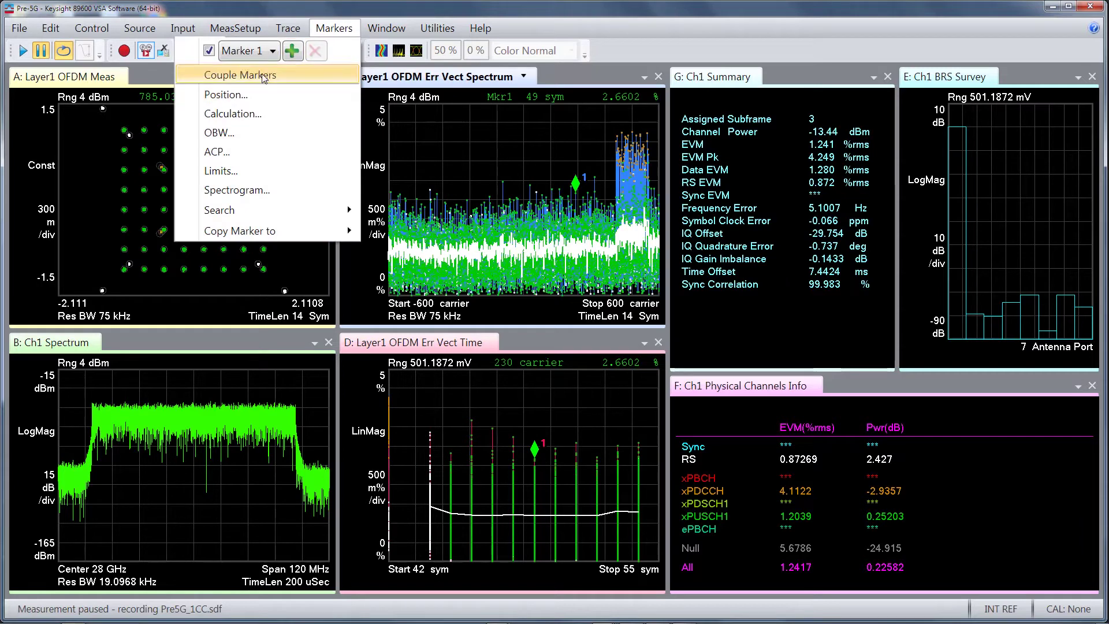
{"action": "left_click", "coordinate": [270, 70]}
{"action": "right_click", "coordinate": [266, 137]}
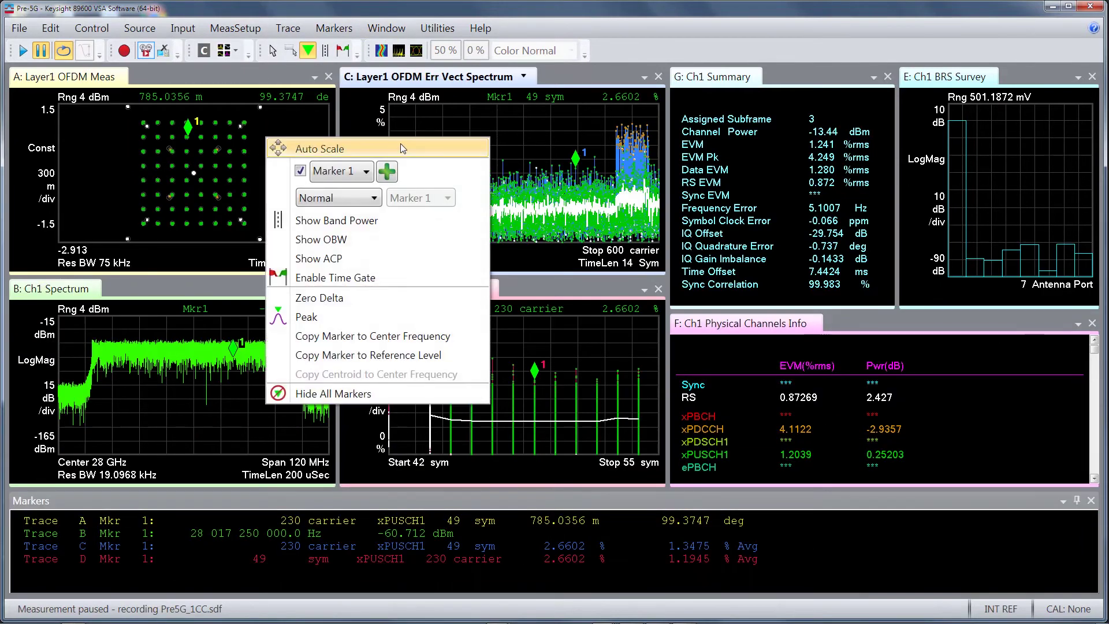
{"action": "left_click", "coordinate": [306, 317]}
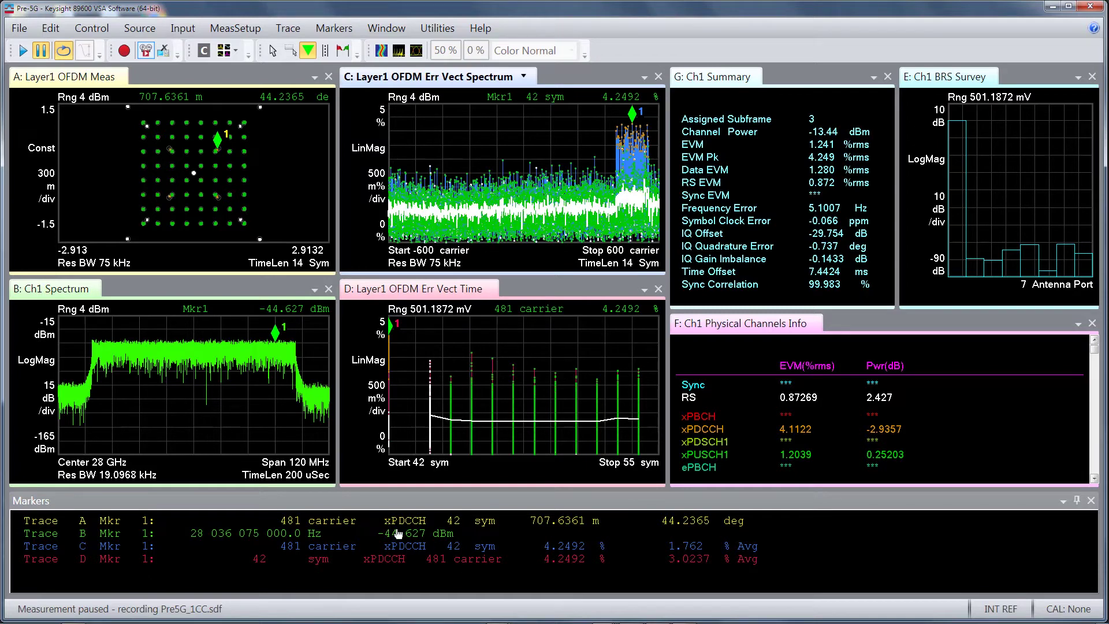
- Zoom trace C's X and Y scales onto the high-error carriers at its right end
{"action": "left_click", "coordinate": [290, 51]}
{"action": "mouse_move", "coordinate": [598, 105]}
{"action": "left_mouse_down"}
{"action": "mouse_move", "coordinate": [651, 165]}
{"action": "mouse_move", "coordinate": [660, 218]}
{"action": "left_mouse_up"}
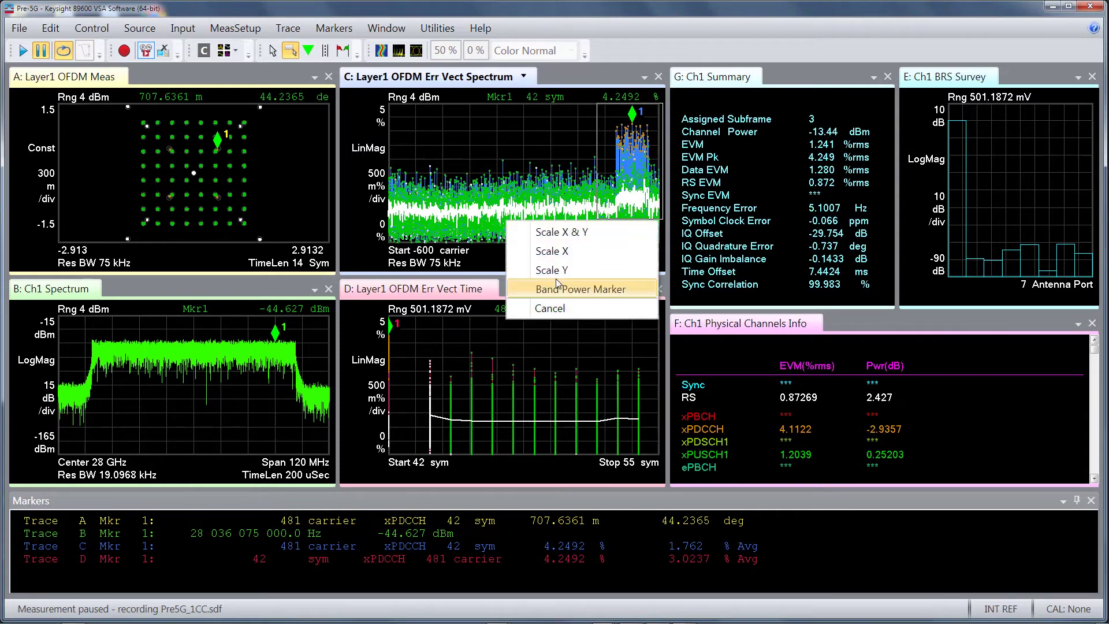
{"action": "left_click", "coordinate": [668, 226]}
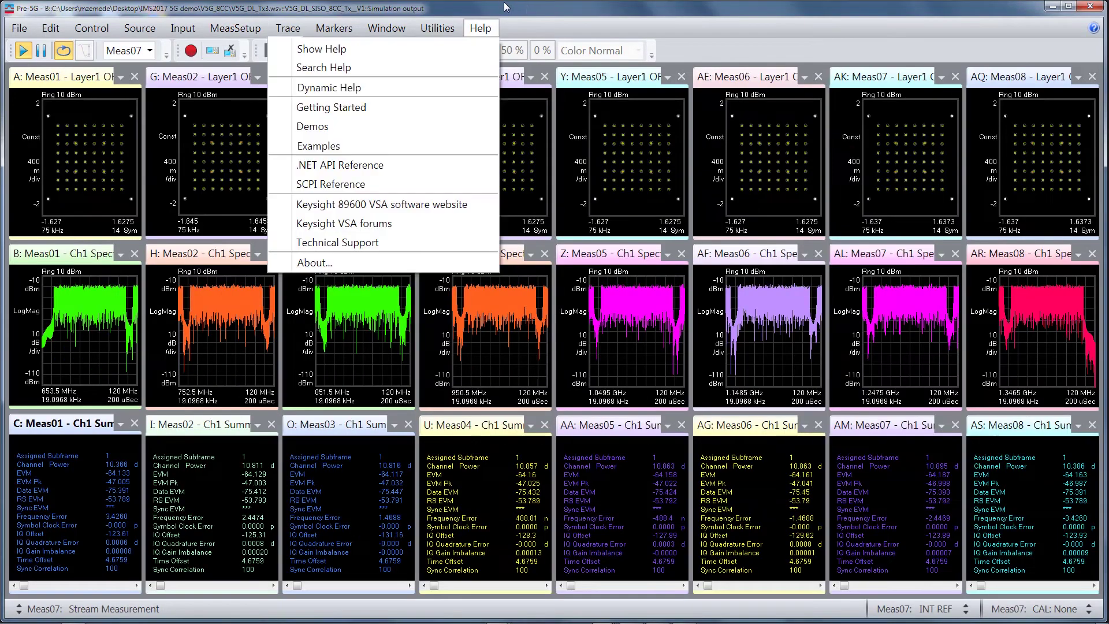
{"action": "left_click", "coordinate": [507, 8]}
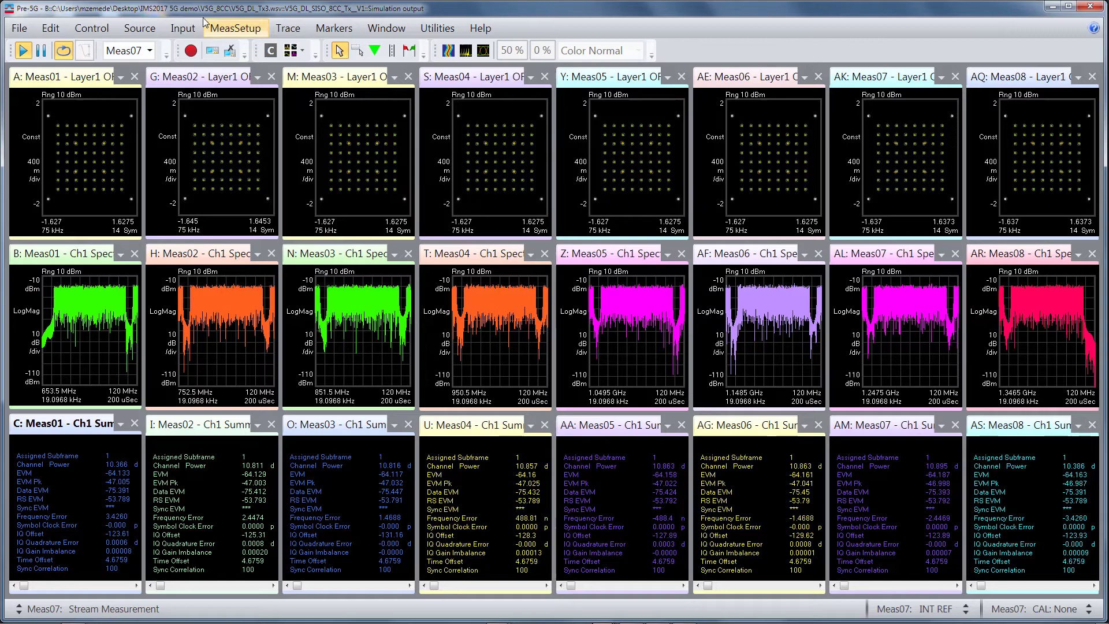
{"action": "left_click", "coordinate": [235, 28]}
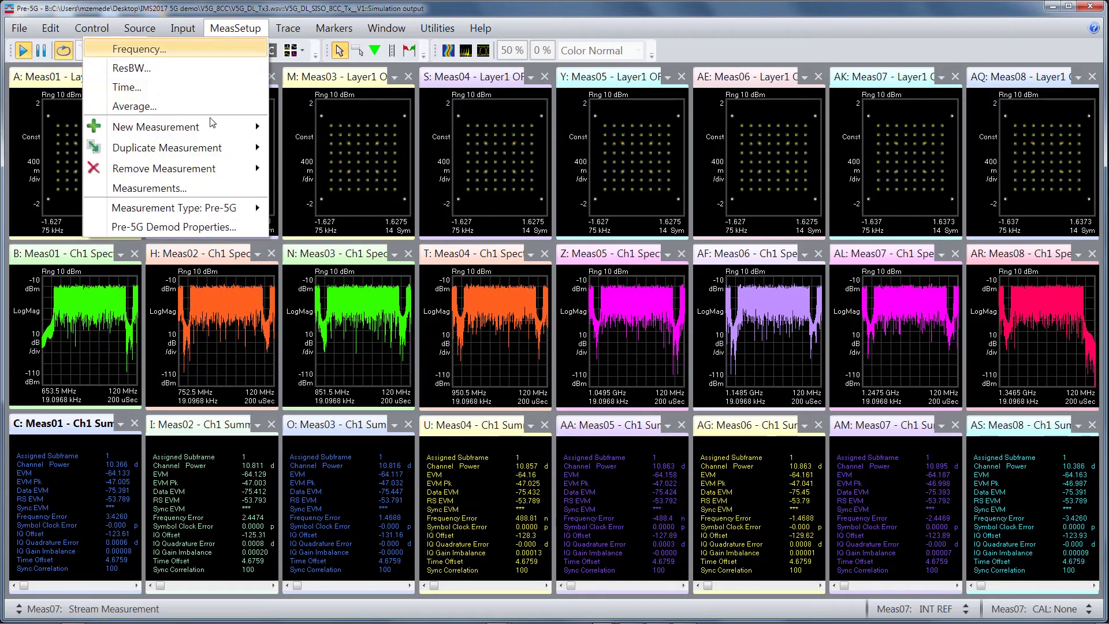
{"action": "left_click", "coordinate": [160, 189]}
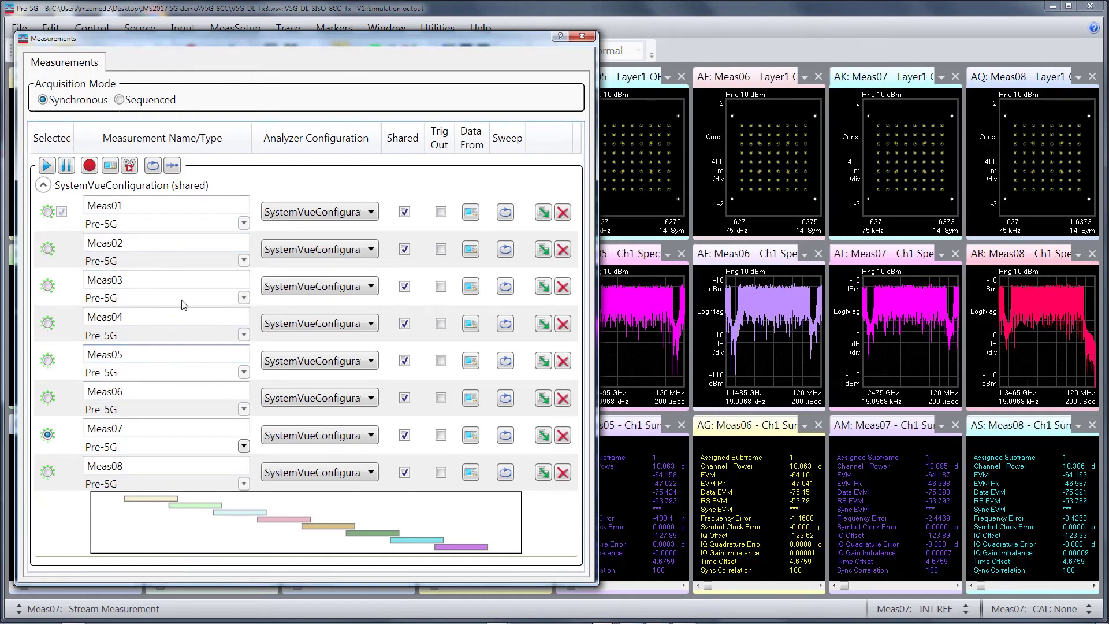
{"action": "left_click", "coordinate": [582, 35]}
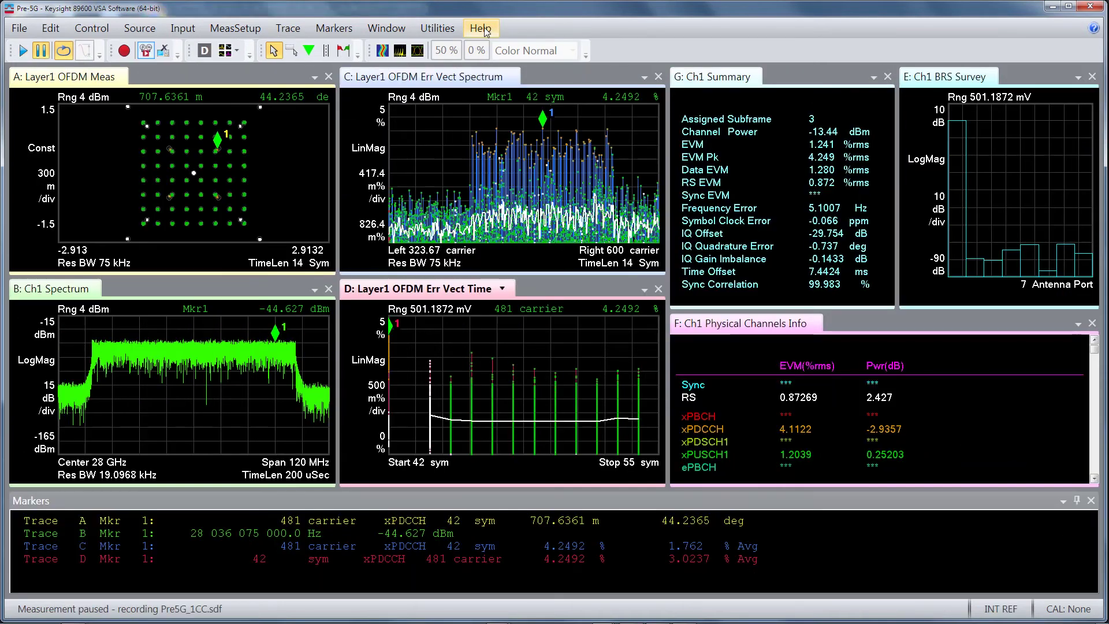
- Turn on Dynamic Help and open Pre-5G Demod Properties to show its help
{"action": "left_click", "coordinate": [480, 28]}
{"action": "left_click", "coordinate": [392, 87]}
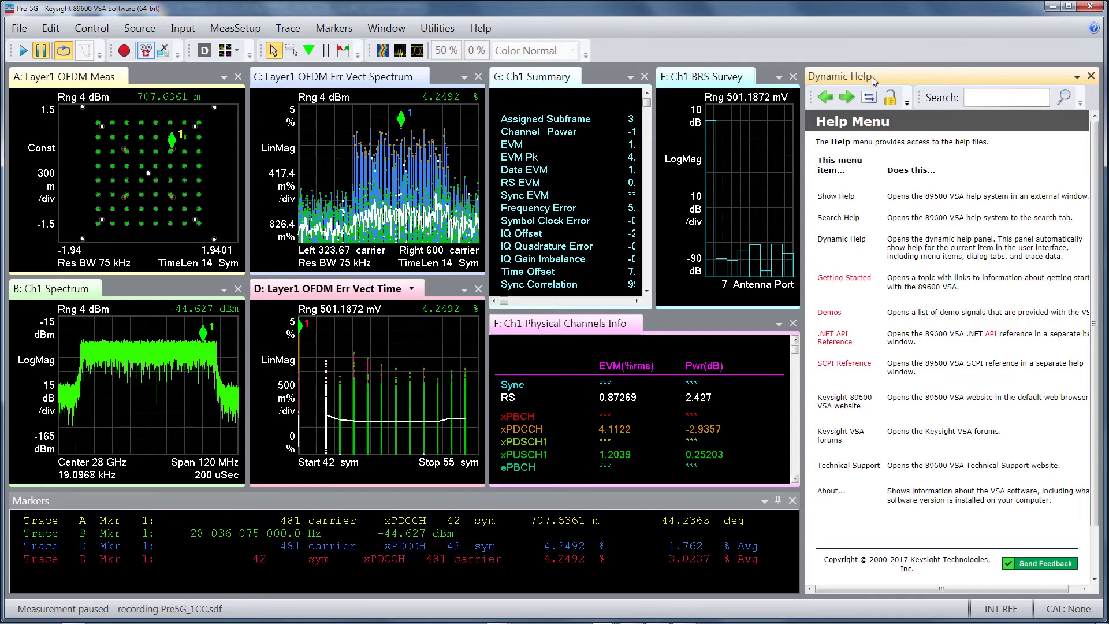
{"action": "left_click", "coordinate": [235, 28]}
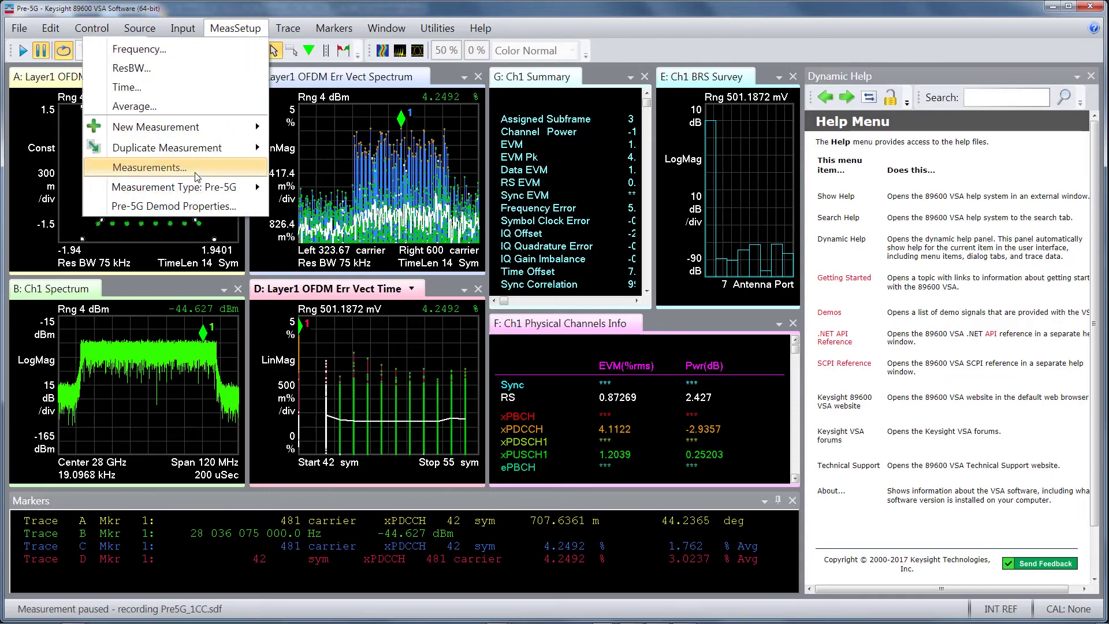
{"action": "left_click", "coordinate": [181, 211]}
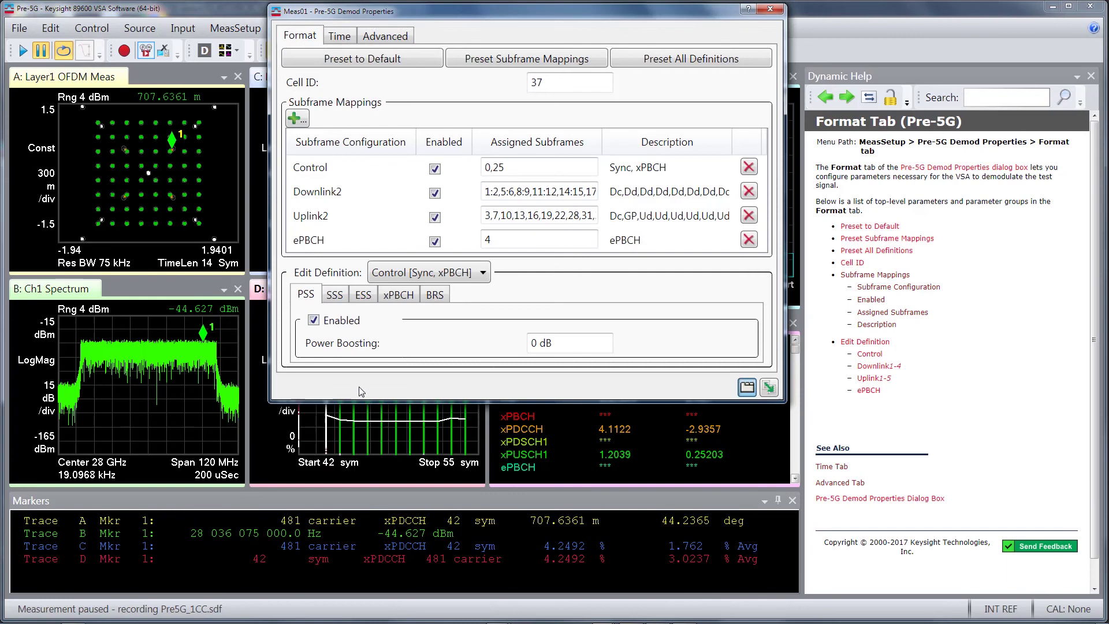